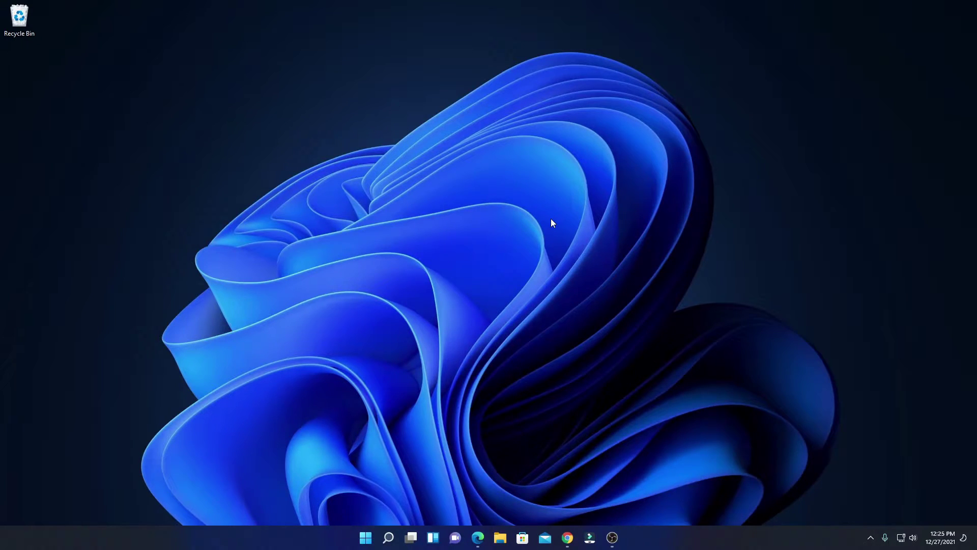
Browse in File Explorer to C:\Program Files\Java\jdk-17.0.1\bin.
click(568, 538)
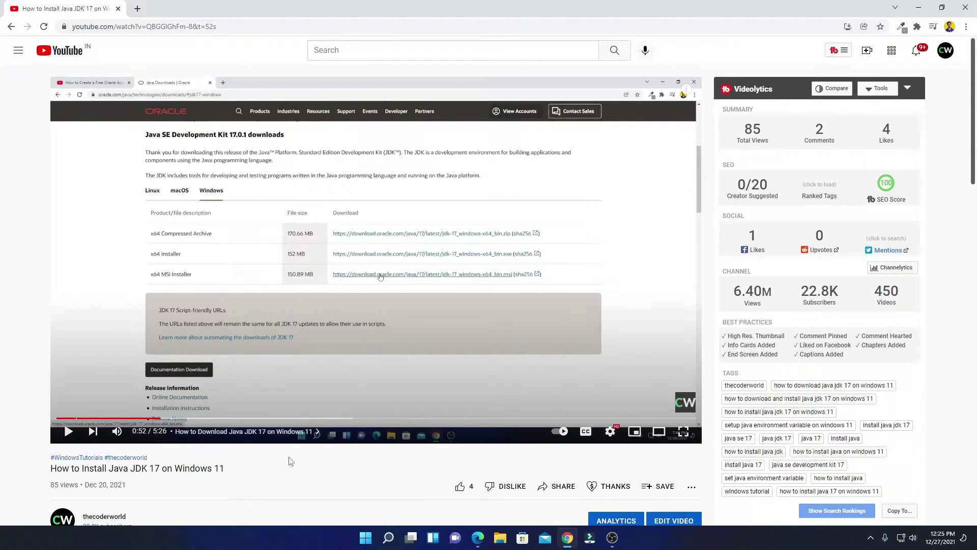
click(922, 7)
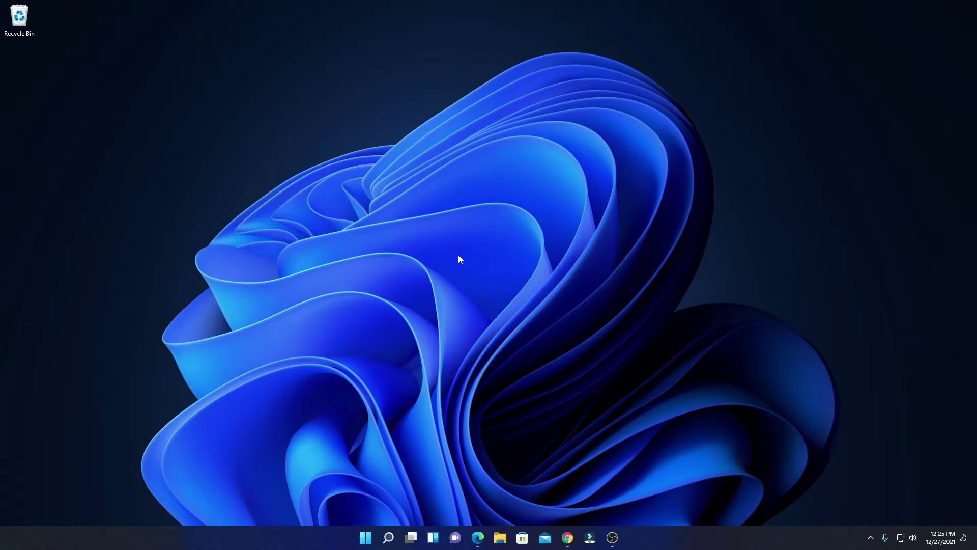
click(500, 538)
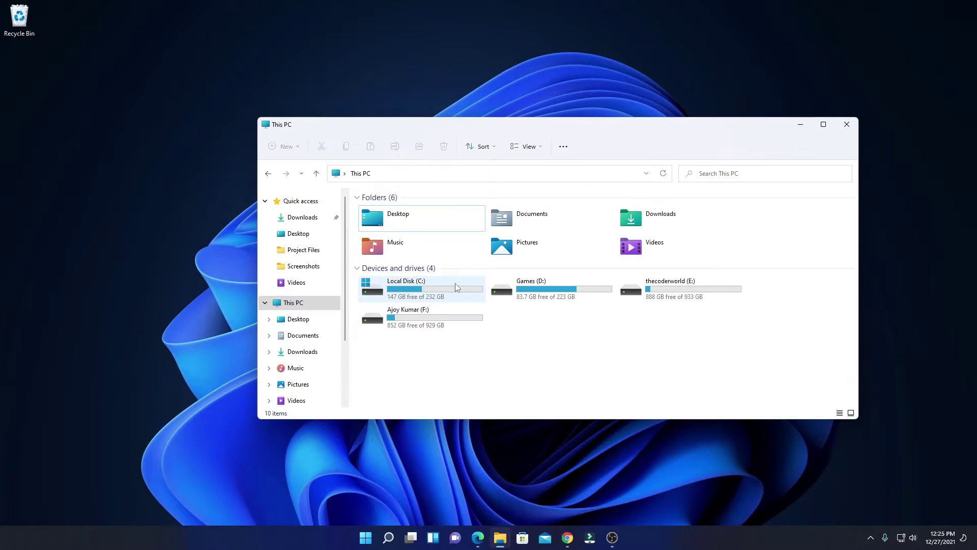
double_click(455, 283)
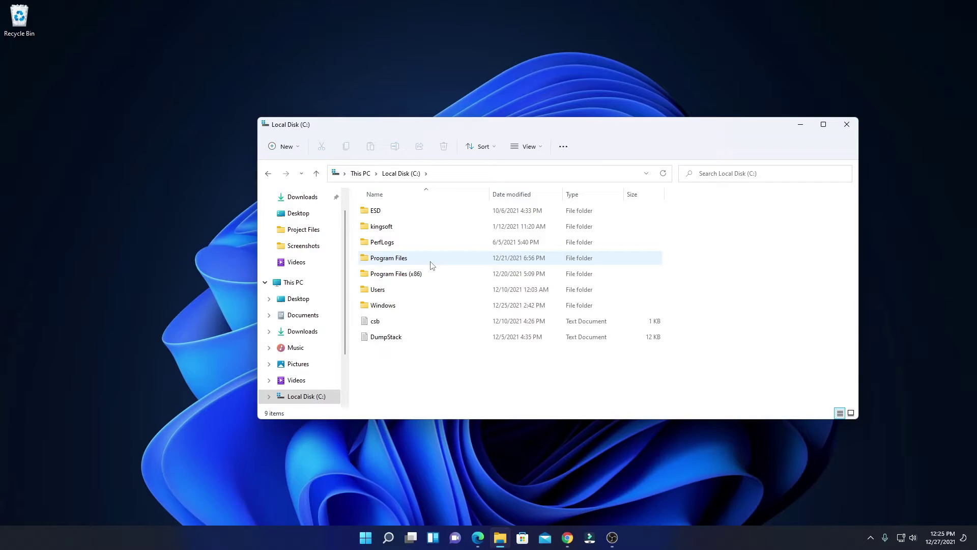
double_click(431, 260)
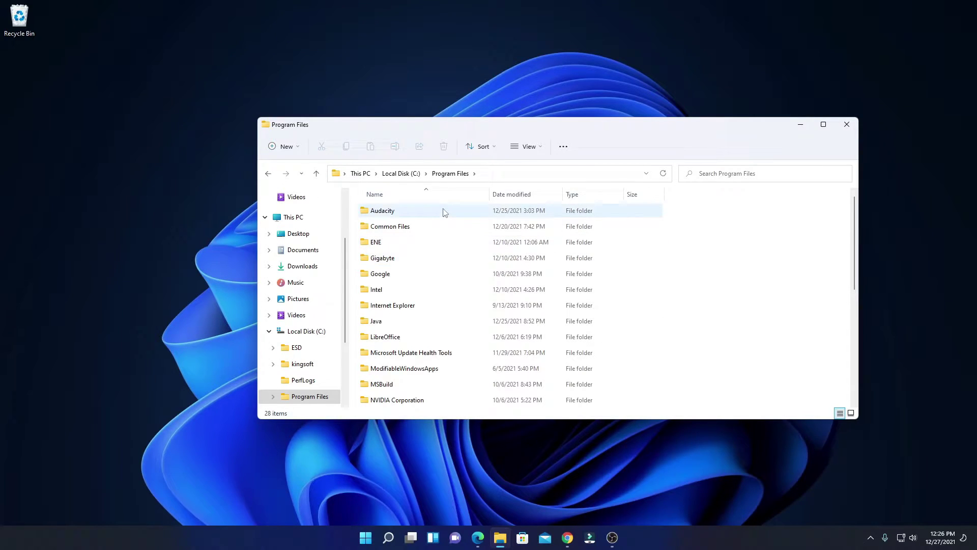
double_click(434, 322)
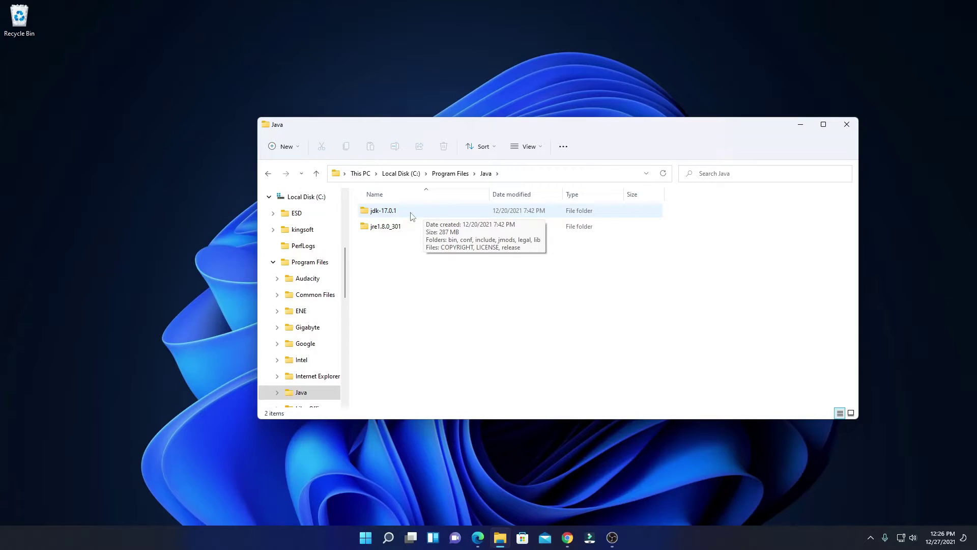
double_click(423, 218)
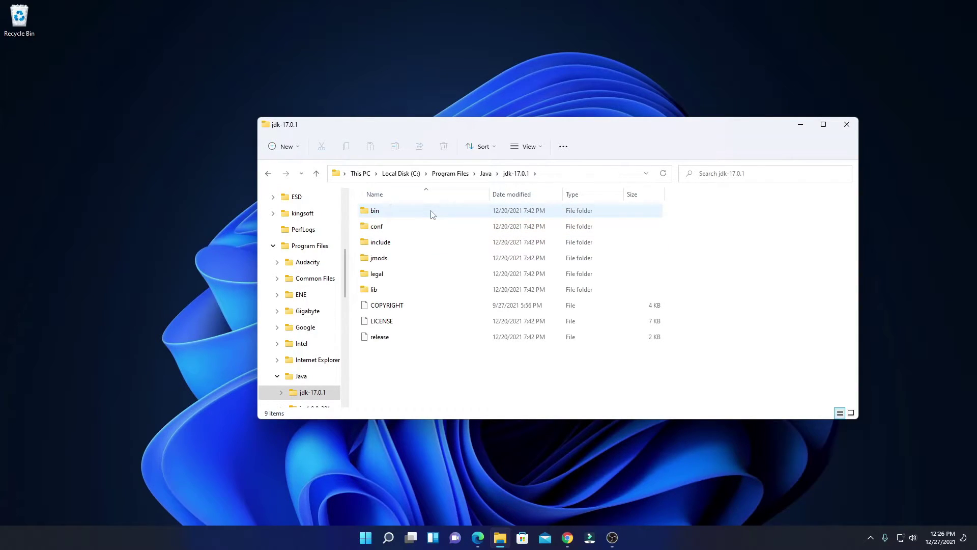
double_click(431, 214)
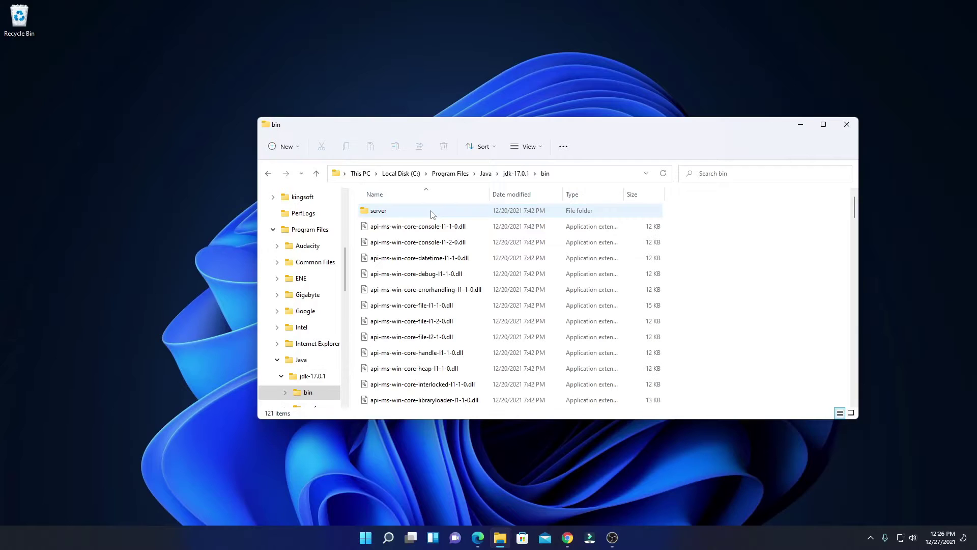
Copy the path C:\Program Files\Java\jdk-17.0.1\bin from the address bar.
click(569, 175)
right_click(569, 175)
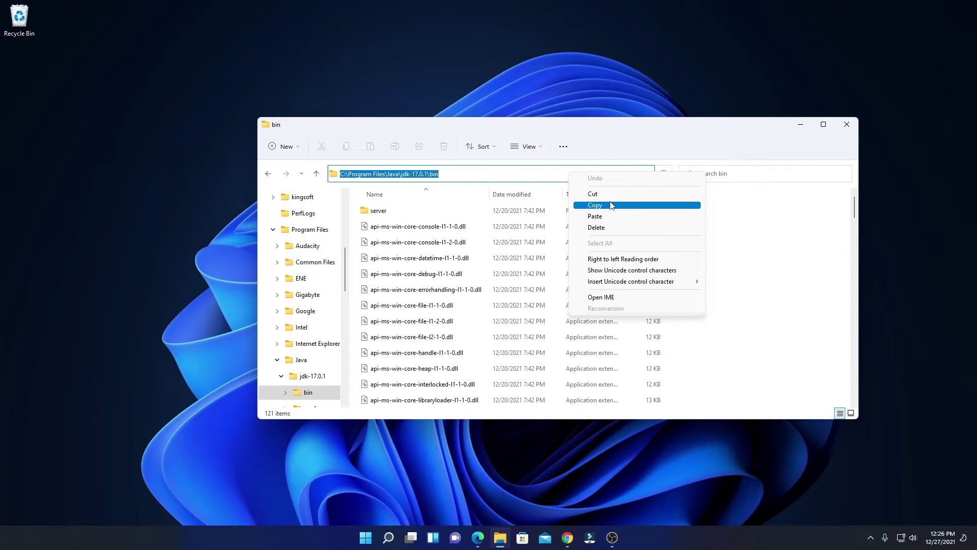
click(611, 205)
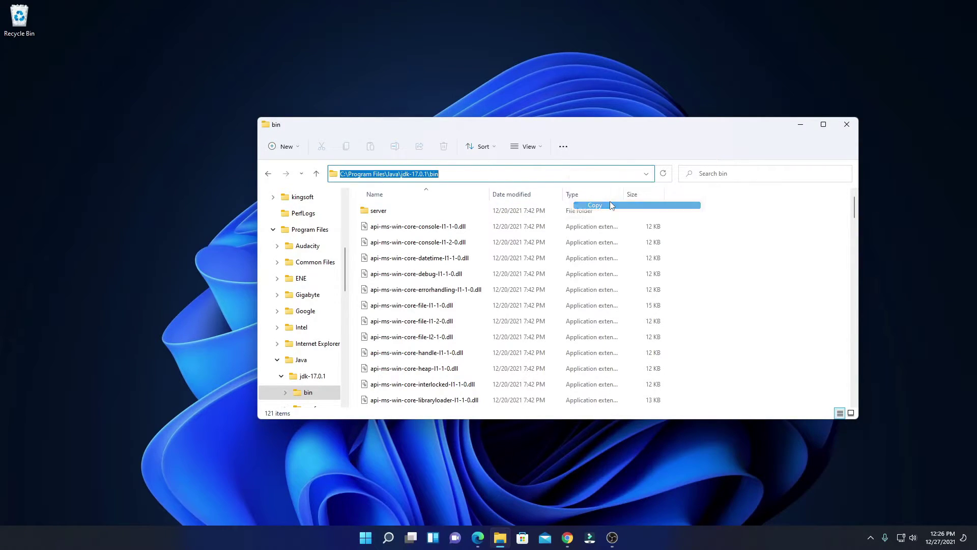
Close the bin folder window and go to Settings > System > About.
click(850, 125)
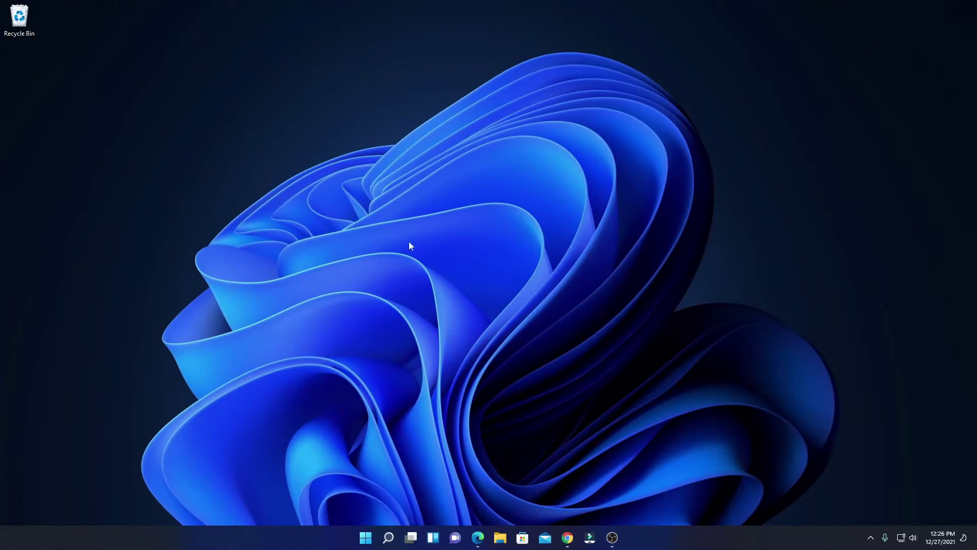
click(367, 537)
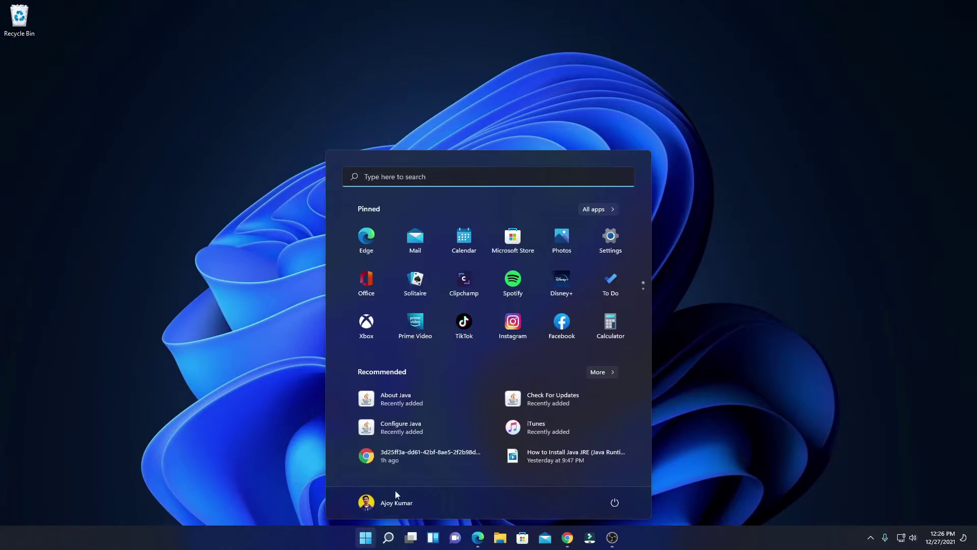
click(615, 237)
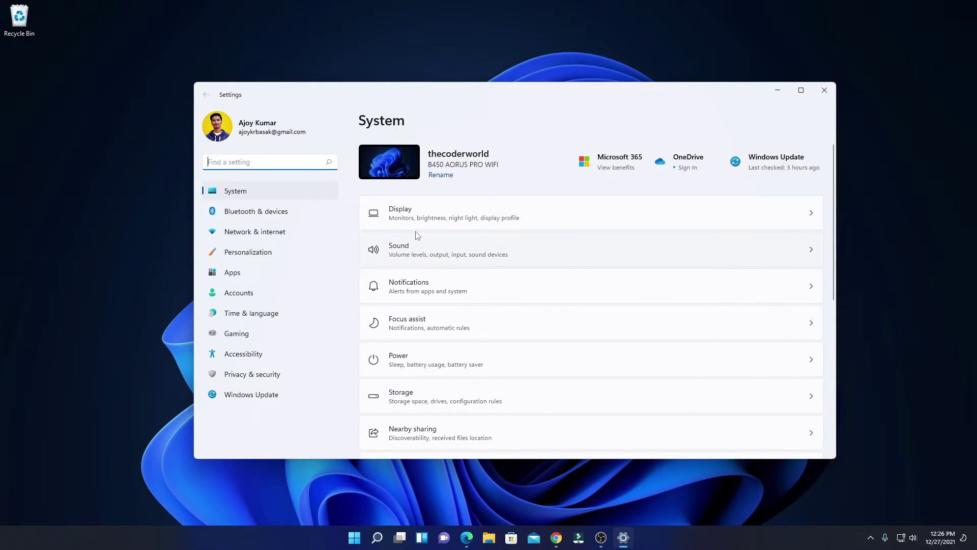
click(269, 195)
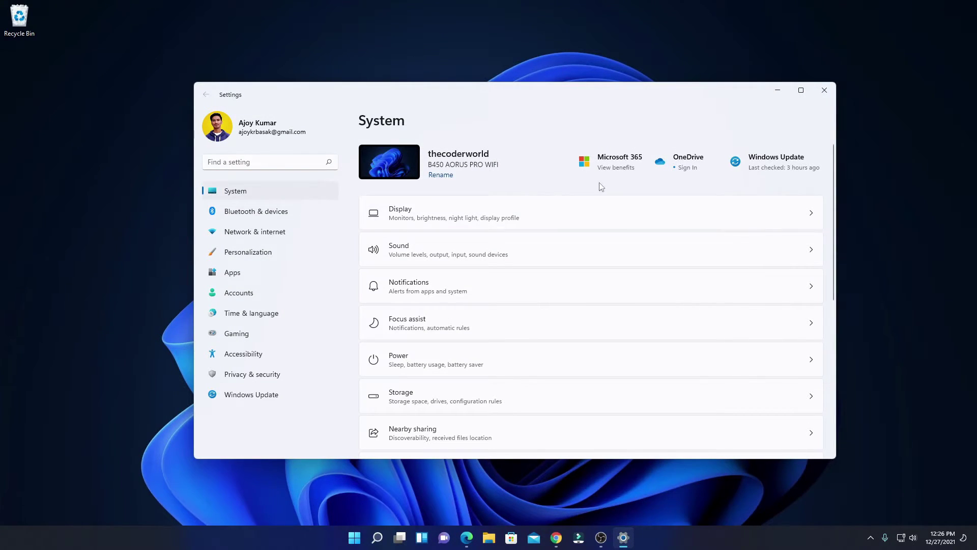
scroll(604, 229, down, 5)
scroll(607, 259, down, 3)
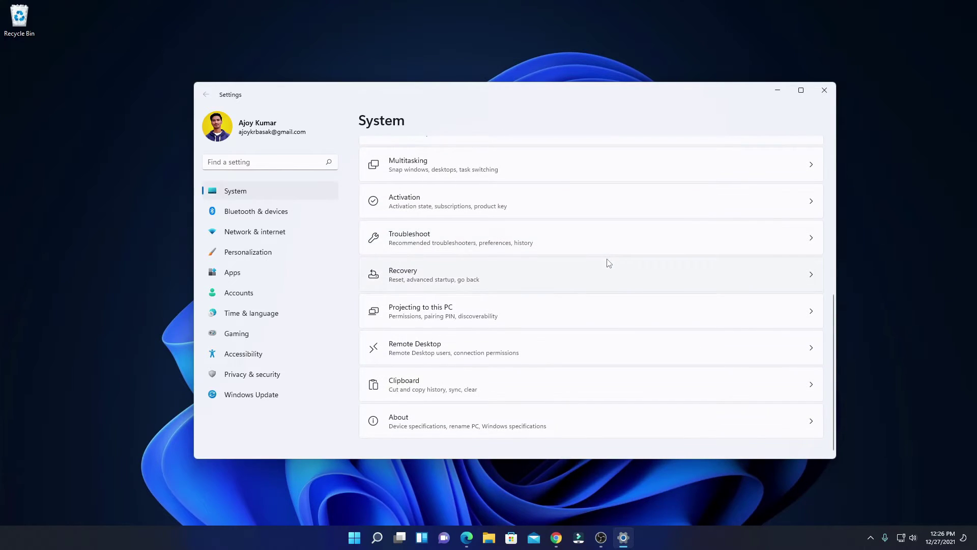
click(482, 430)
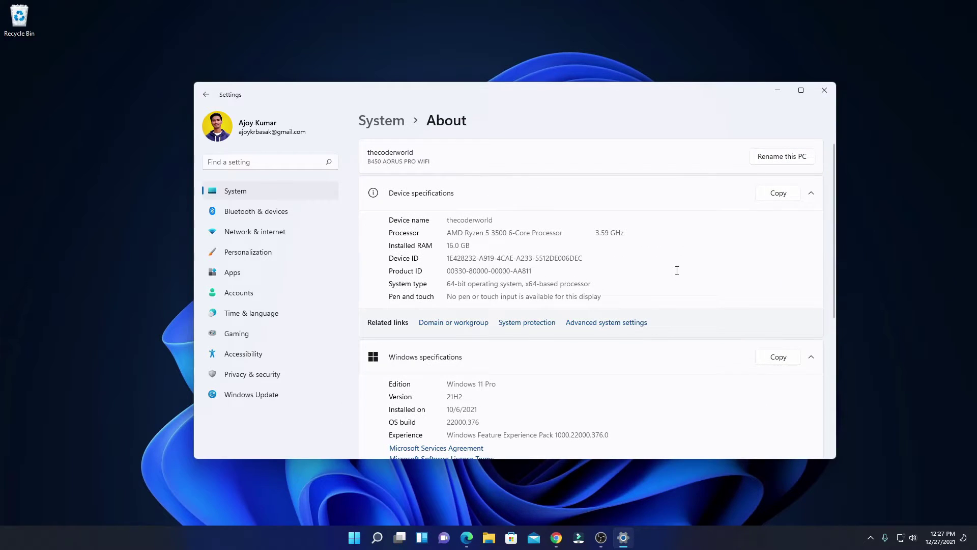
scroll(601, 205, down, 5)
scroll(611, 268, down, 3)
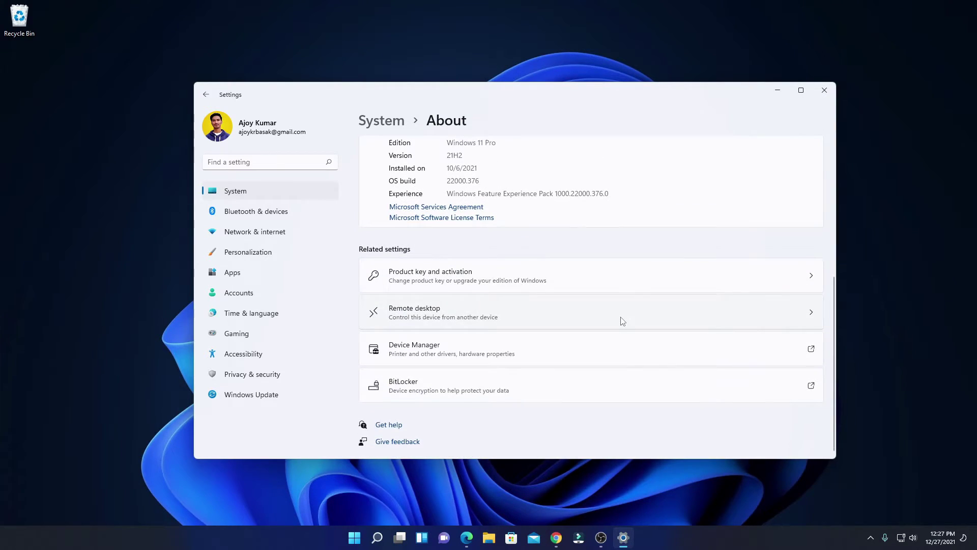
scroll(621, 321, up, 5)
scroll(676, 323, up, 2)
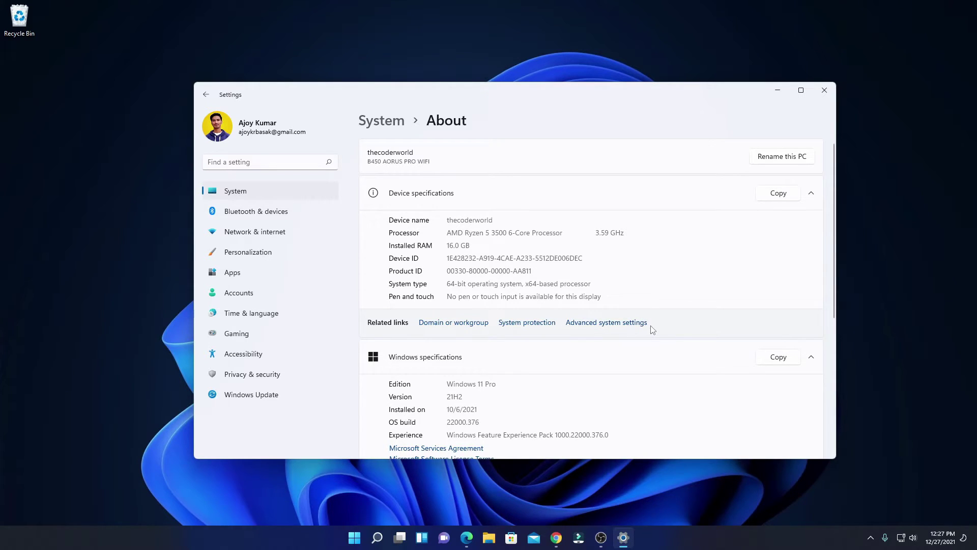
Bring up the Environment Variables dialog from advanced system settings.
click(617, 327)
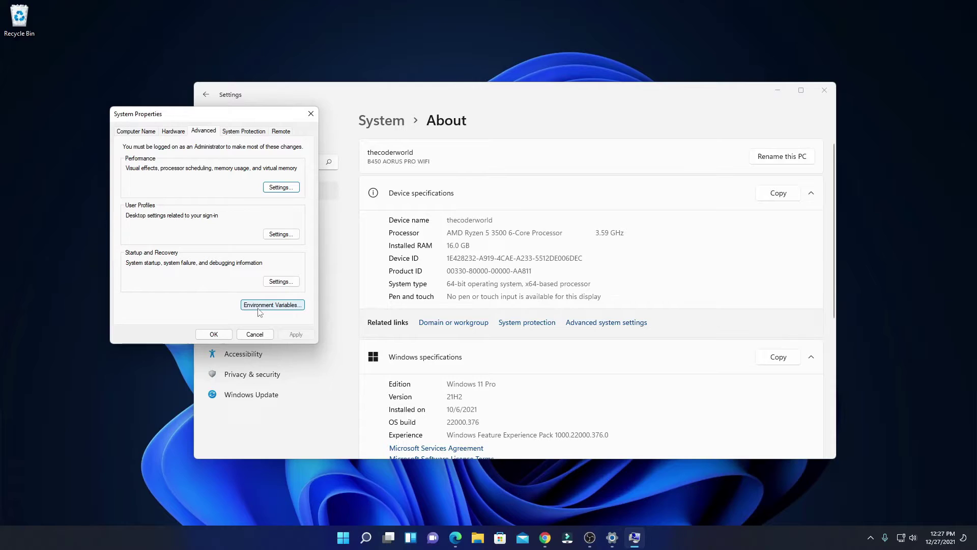
click(139, 131)
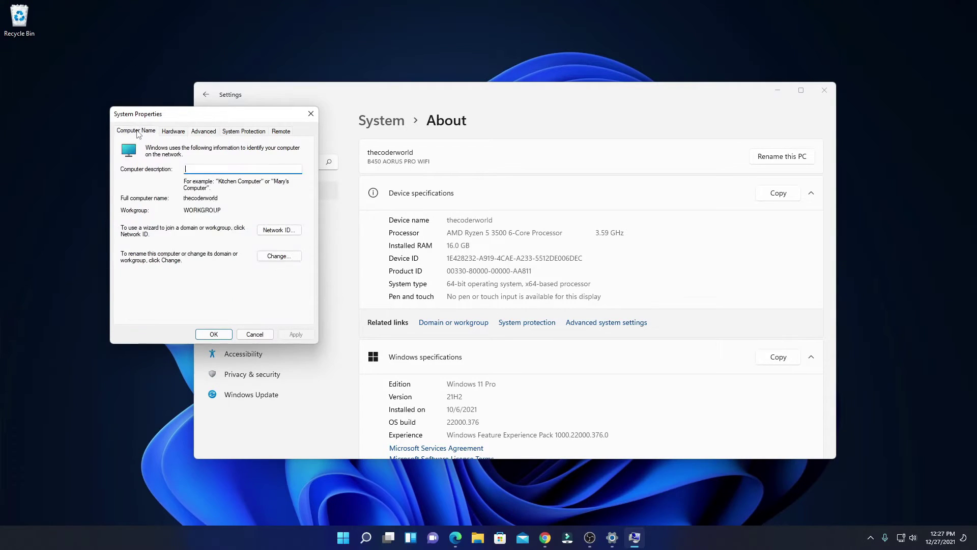
click(204, 132)
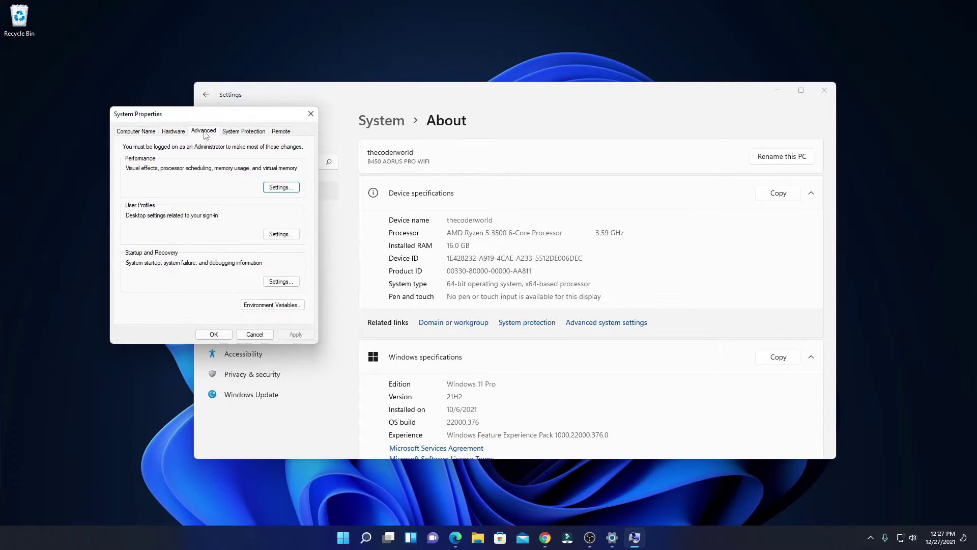
click(272, 305)
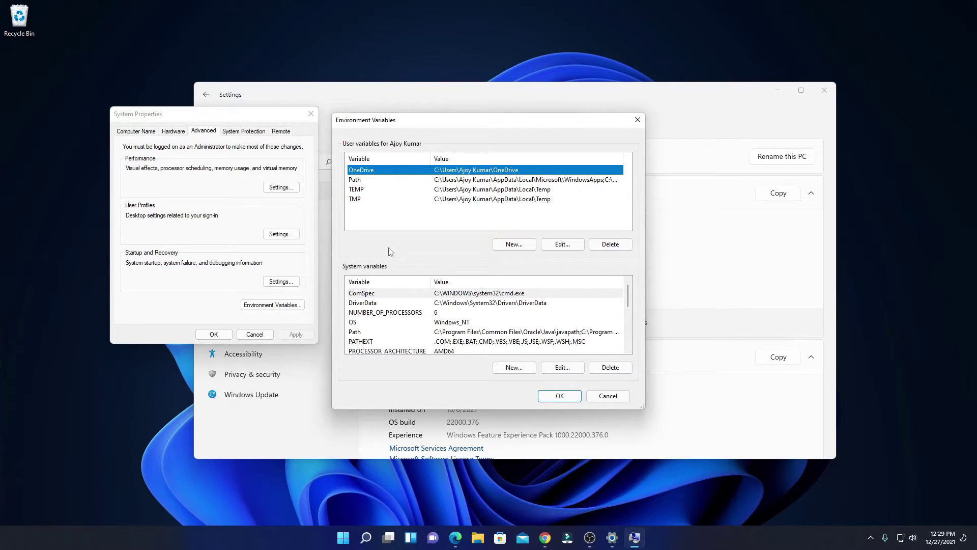
Add C:\Program Files\Java\jdk-17.0.1\bin to the system Path and confirm all dialogs.
click(361, 334)
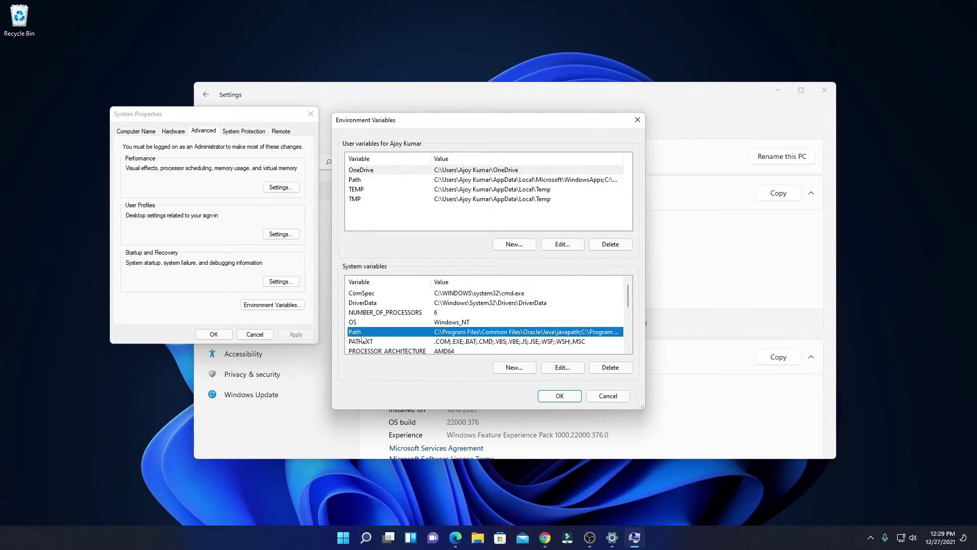
click(562, 368)
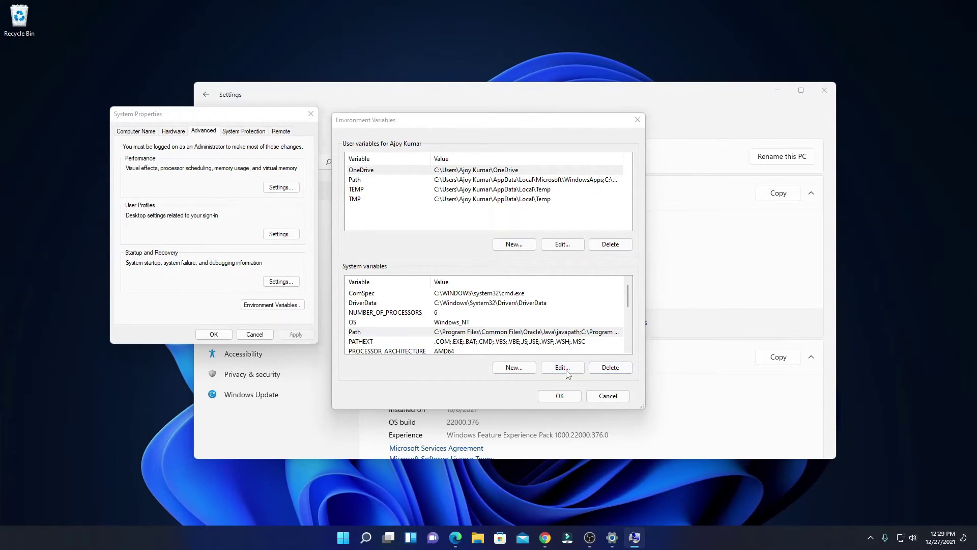
click(594, 165)
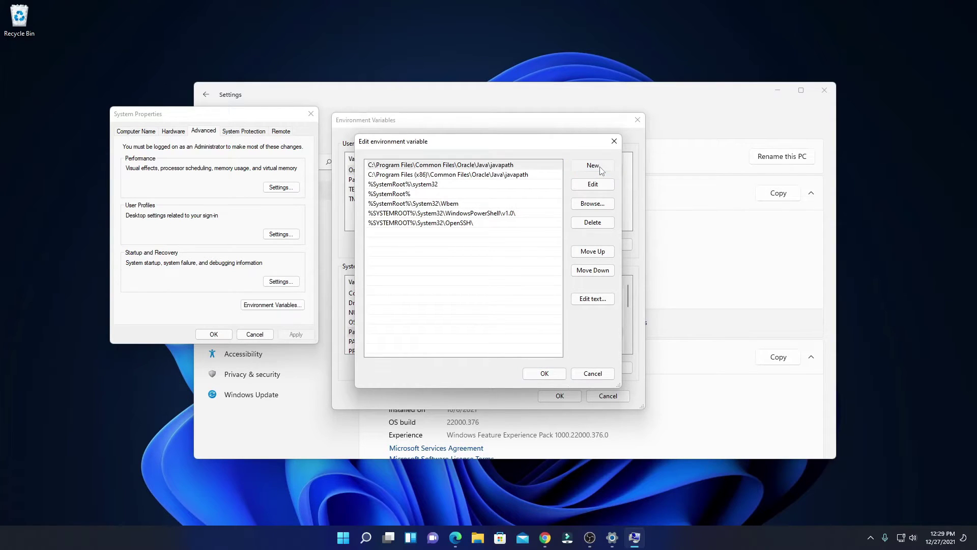
right_click(376, 233)
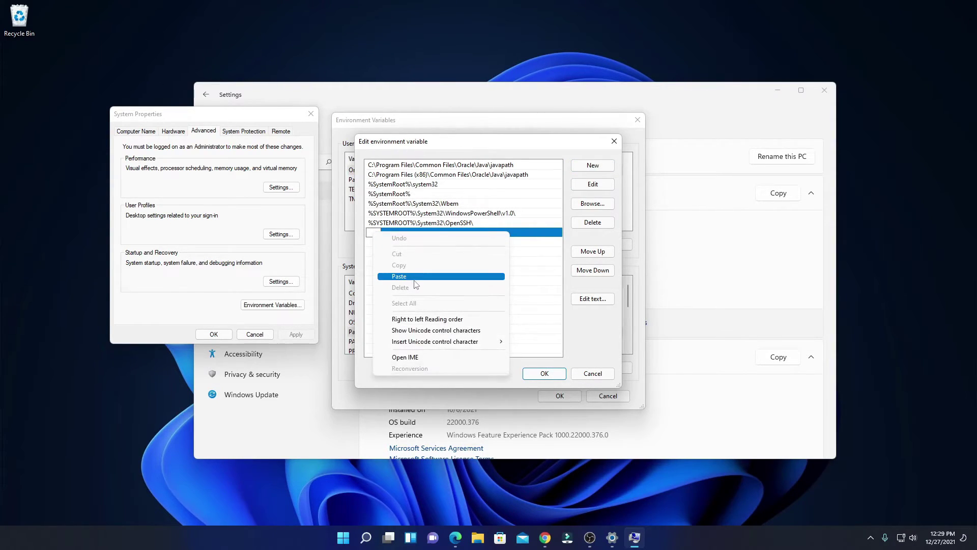
click(416, 278)
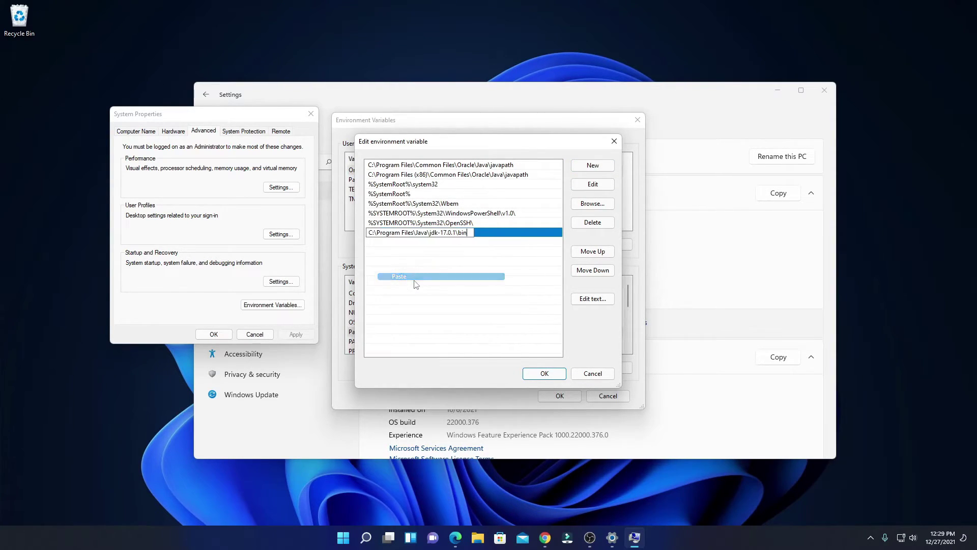
click(544, 373)
click(560, 396)
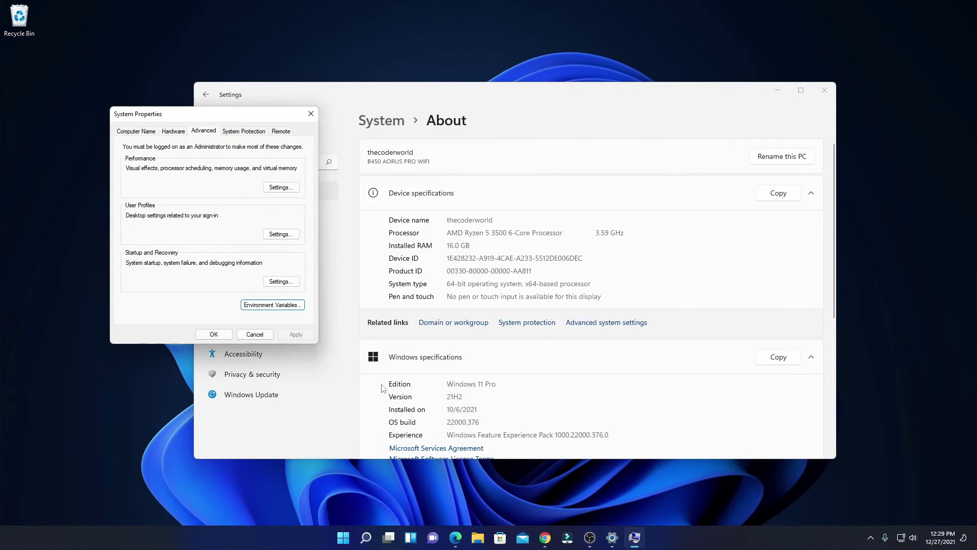
click(216, 336)
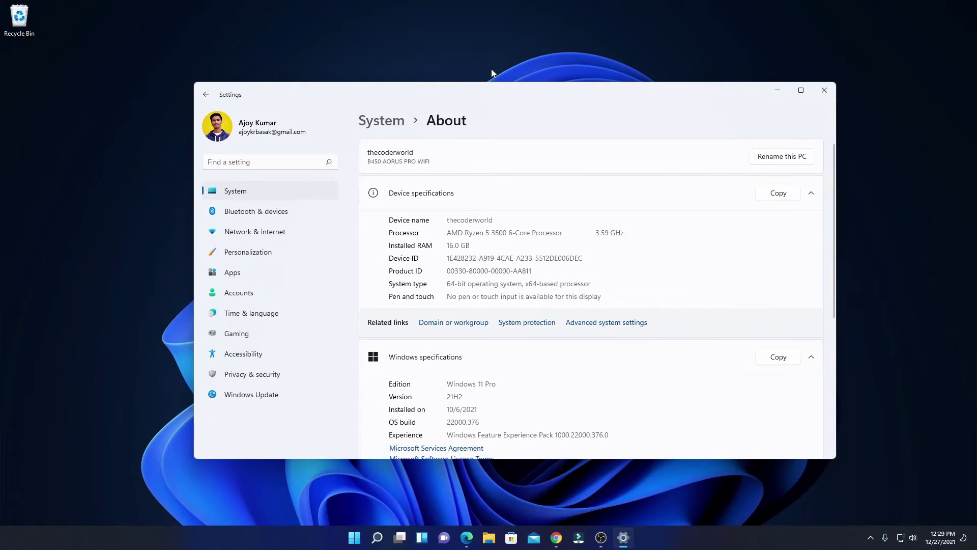
Close the Windows Settings window, leaving the empty desktop.
click(825, 92)
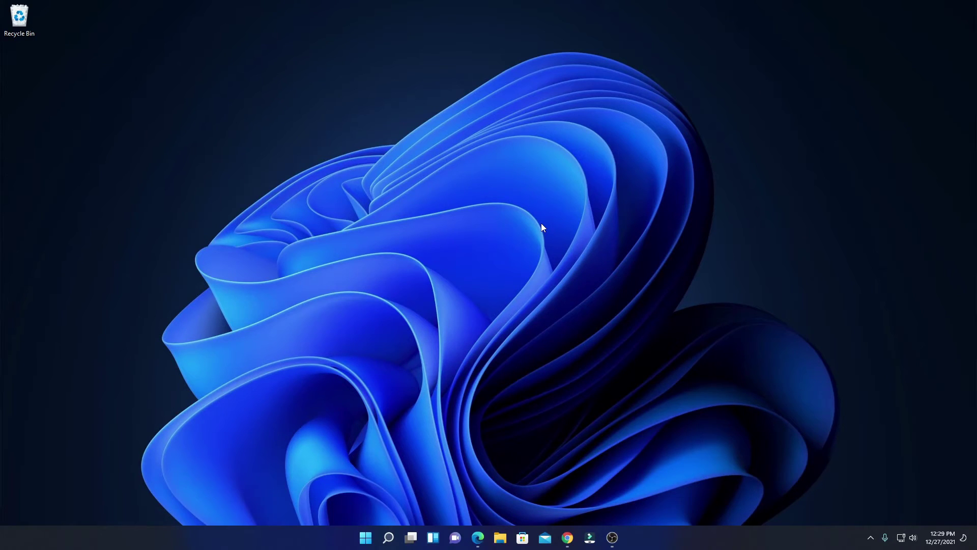
Start Command Prompt from search and run java -version, showing 17.0.1 LTS.
click(388, 538)
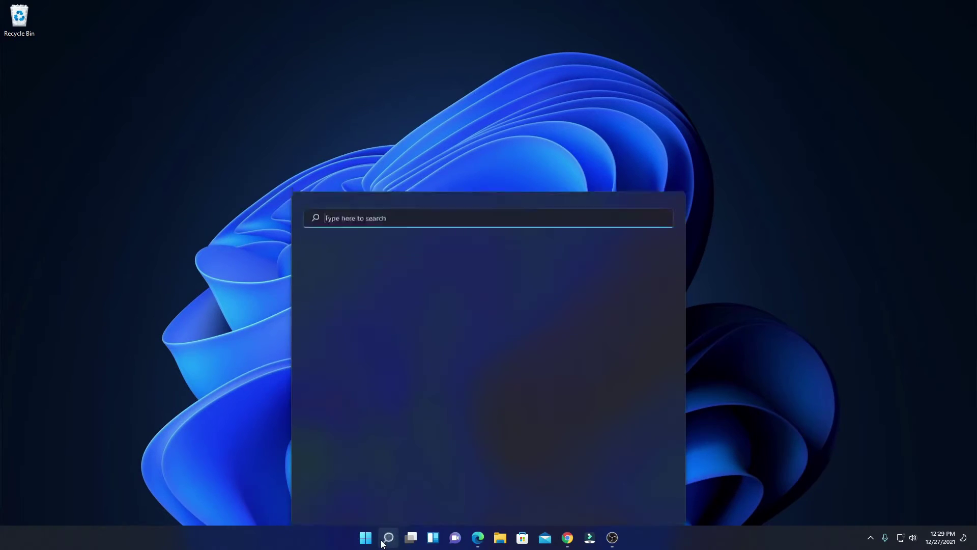
text(cmd)
click(553, 330)
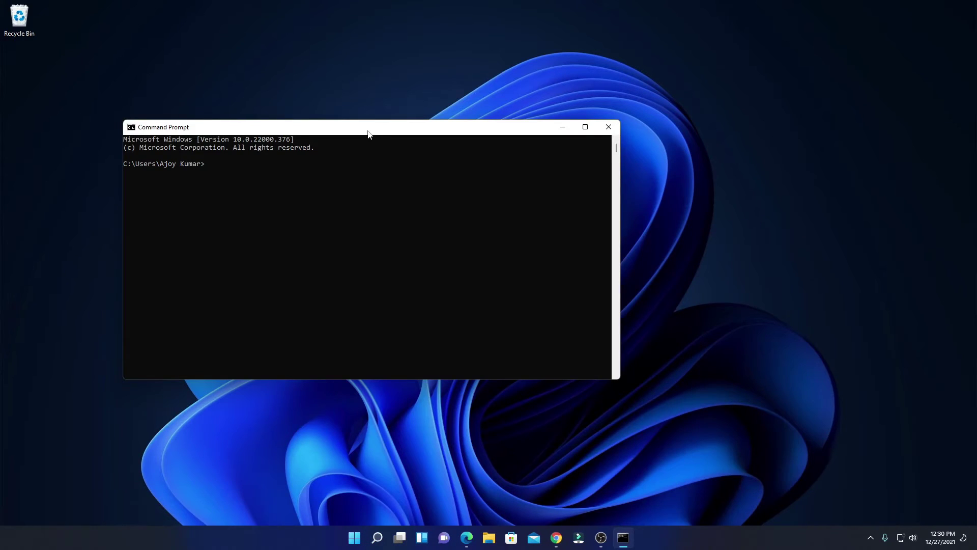
mouse_move(370, 138)
mouse_down()
mouse_move(523, 168)
mouse_move(492, 164)
mouse_up()
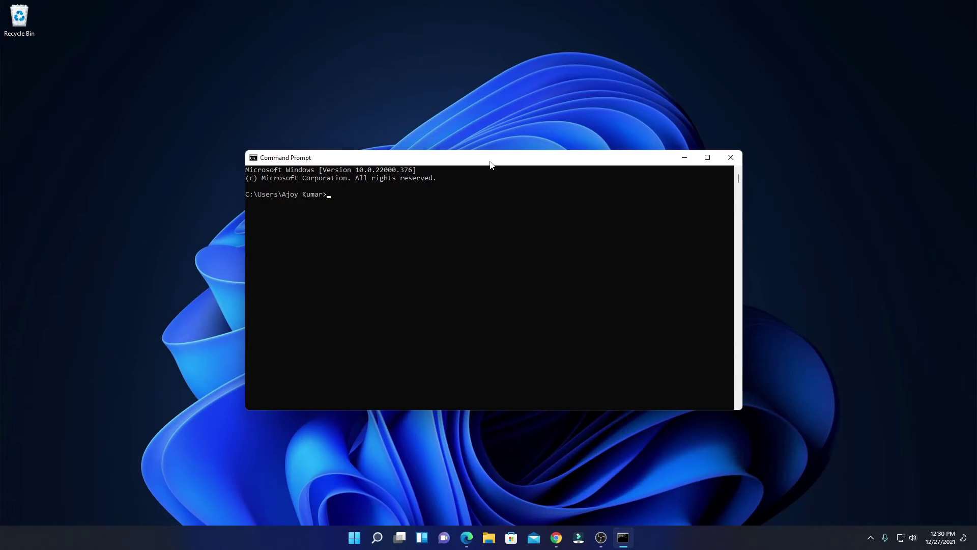
text(java)
text( -version)
key(Return)
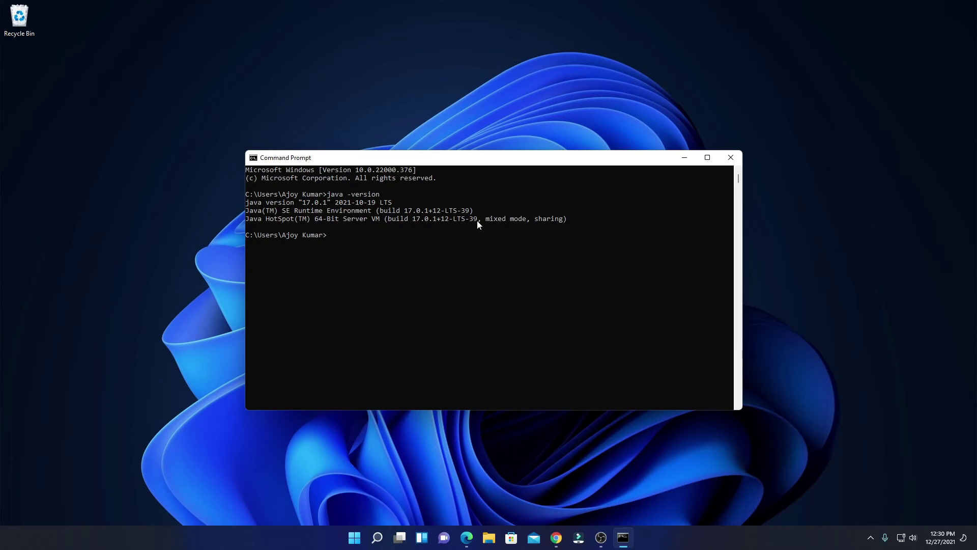
text(javac)
Run javac to list the compiler options, then minimize Command Prompt.
key(Return)
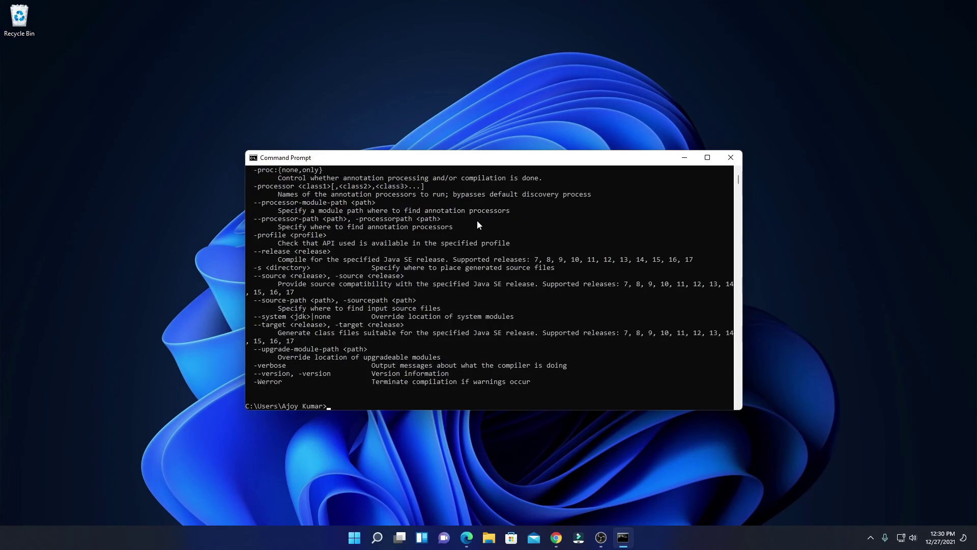
scroll(473, 335, up, 5)
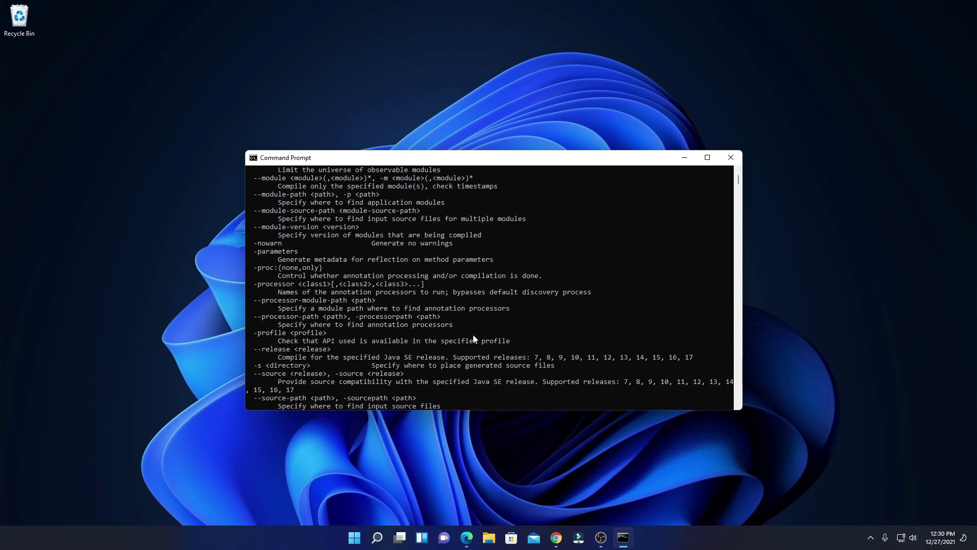
scroll(473, 335, up, 5)
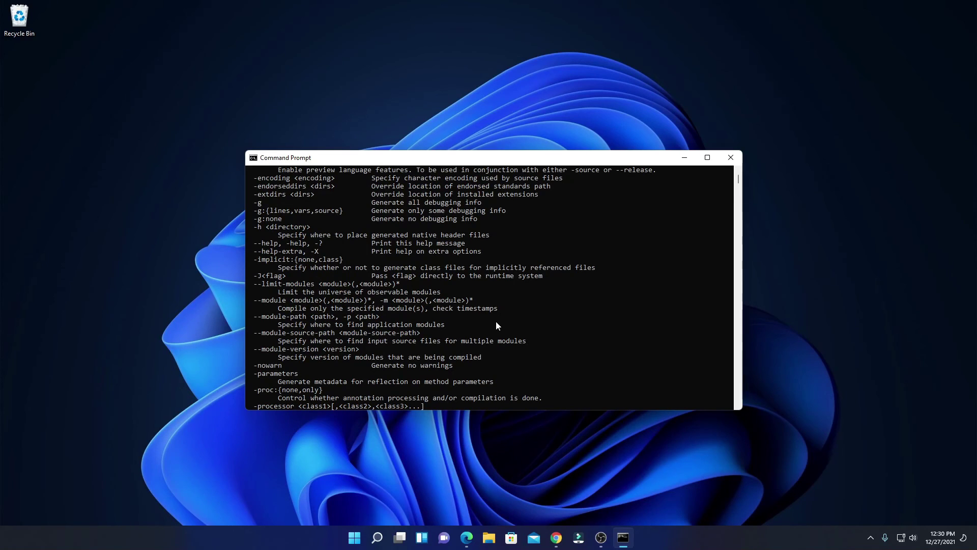
key(super+ctrl+Left)
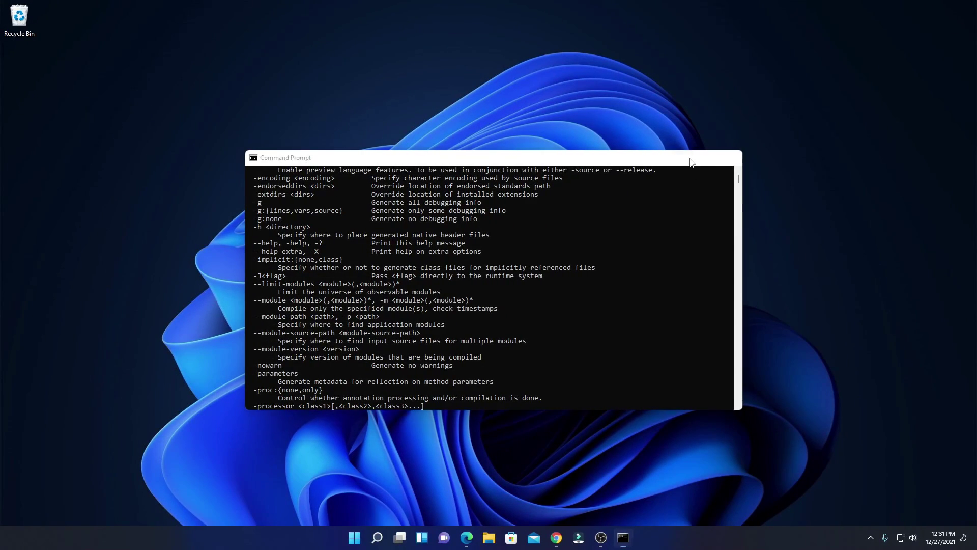
click(686, 157)
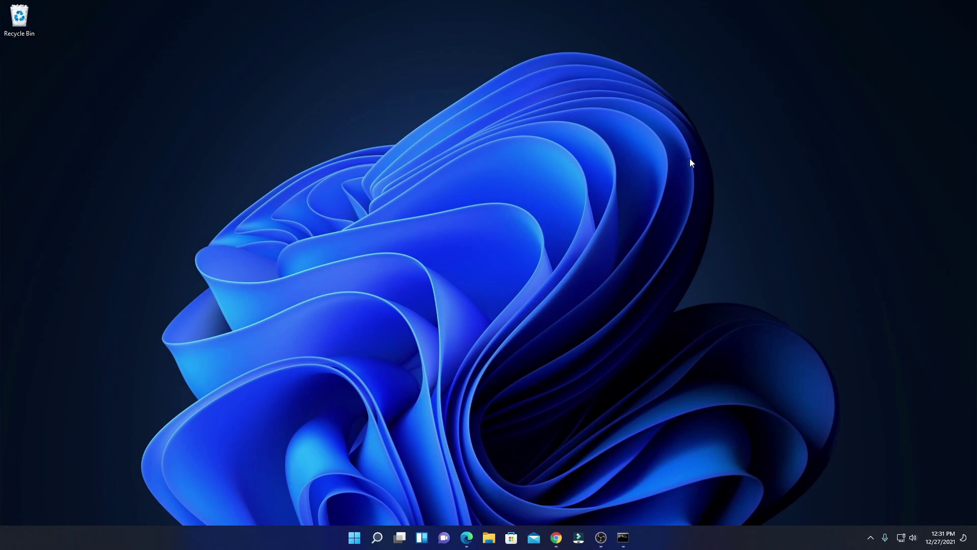